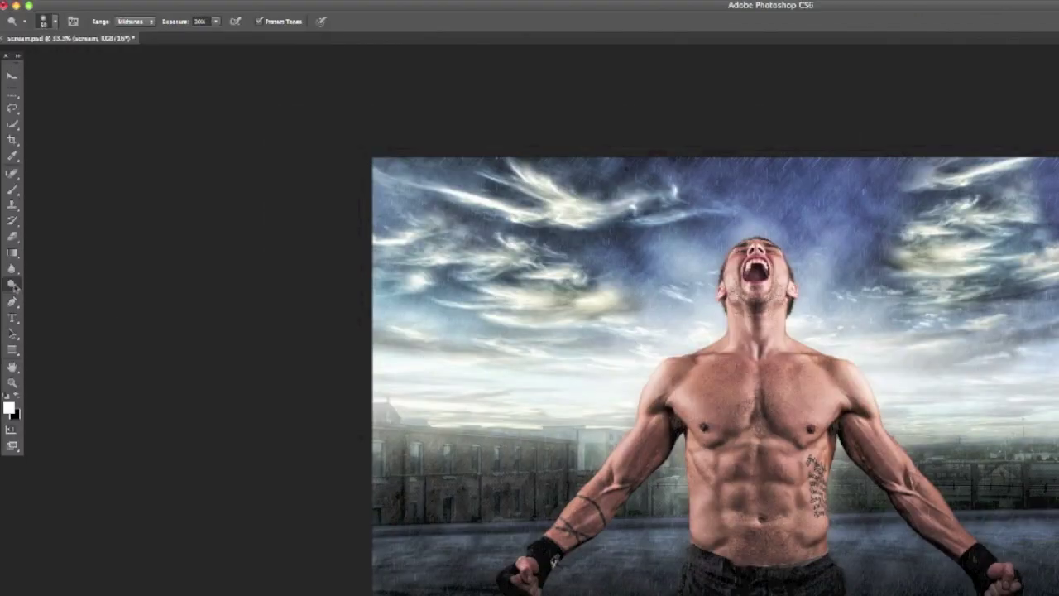
Step: Select the Dodge tool and create a layer named "highlights" in Soft Light mode, filled with 50% gray
left_click(14, 284)
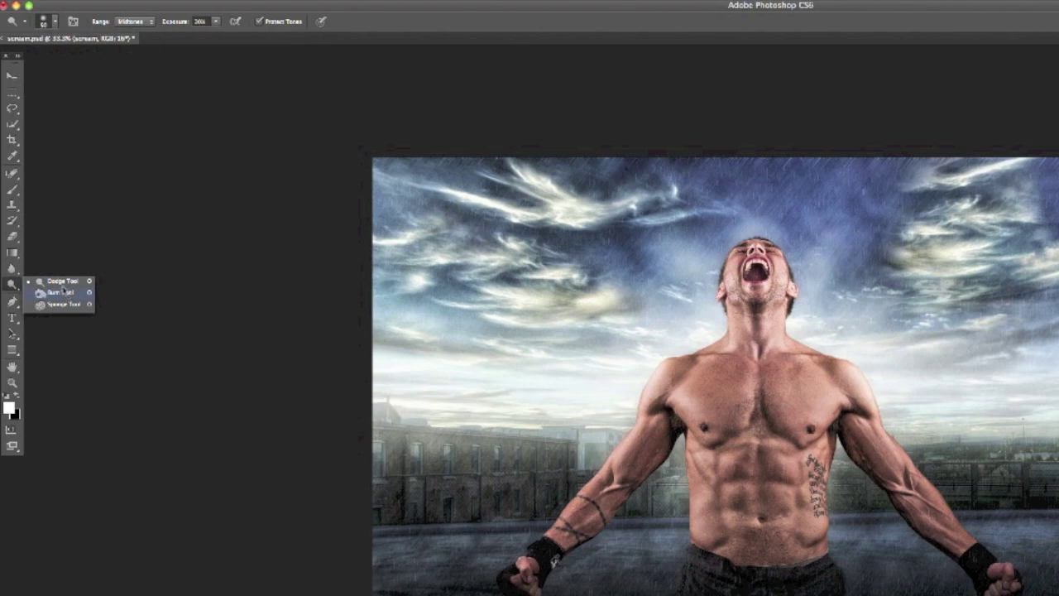
left_click(60, 284)
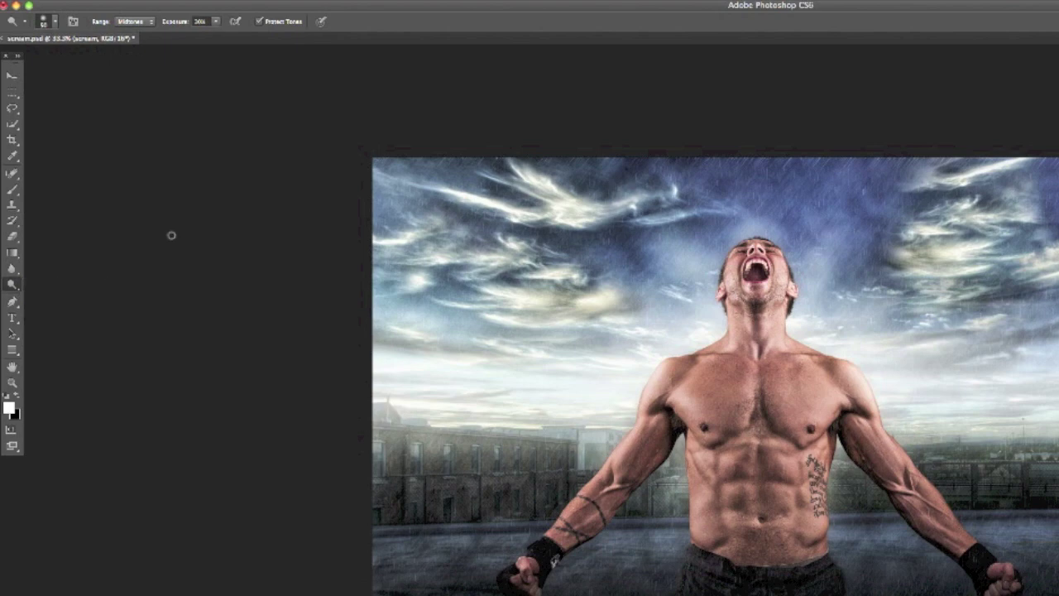
left_click(184, 0)
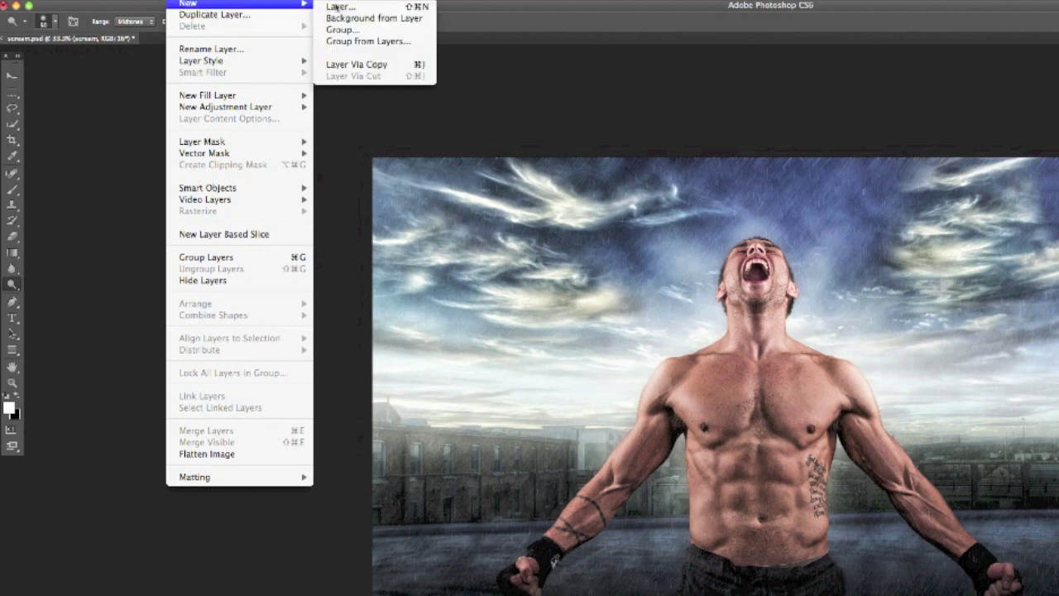
left_click(339, 5)
type("highl")
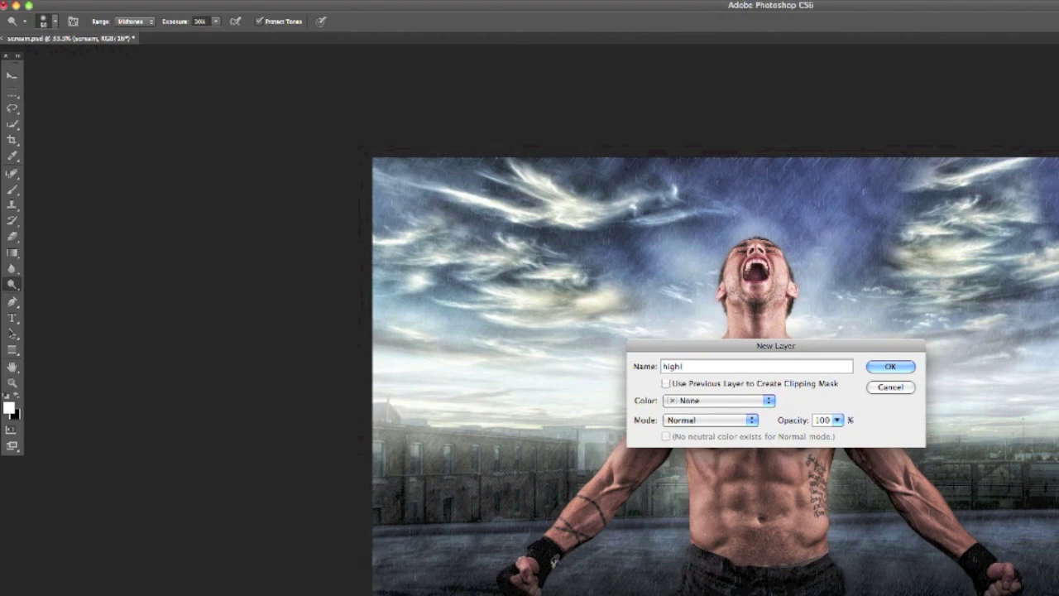
type("ights")
left_click(711, 430)
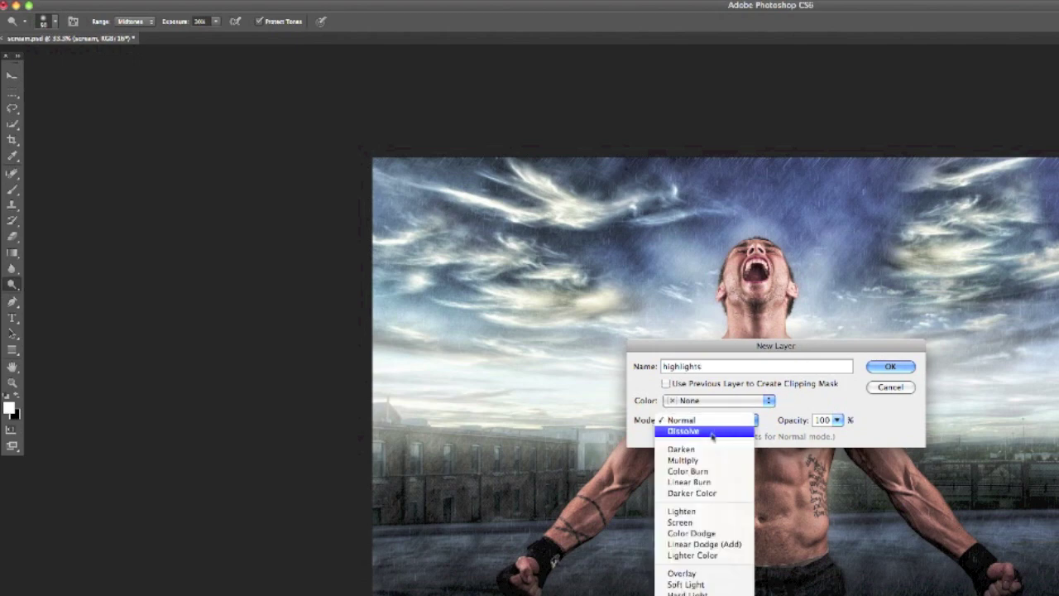
left_click(701, 584)
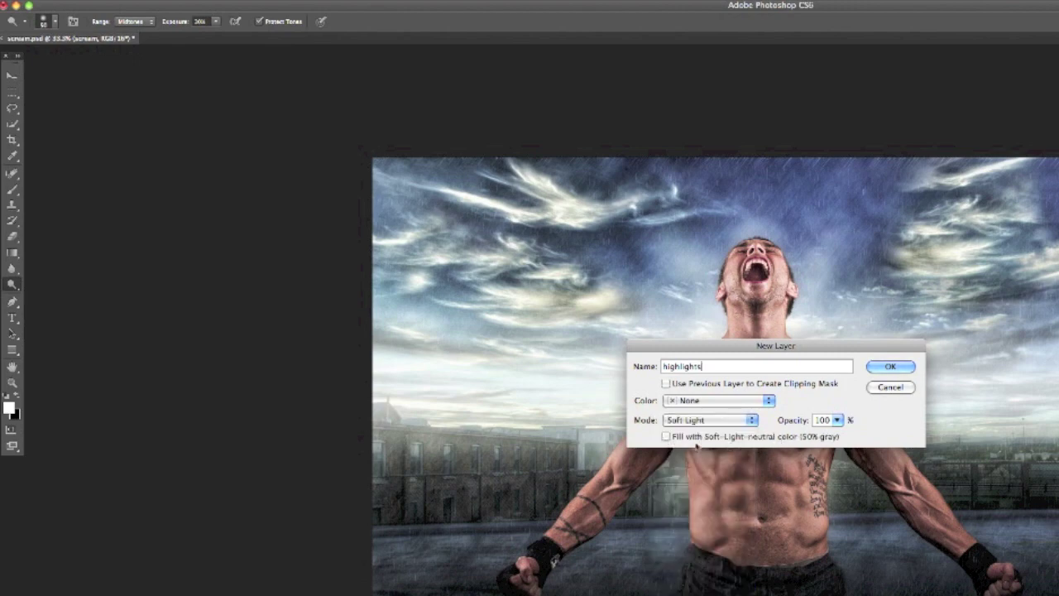
left_click(667, 437)
key("Return")
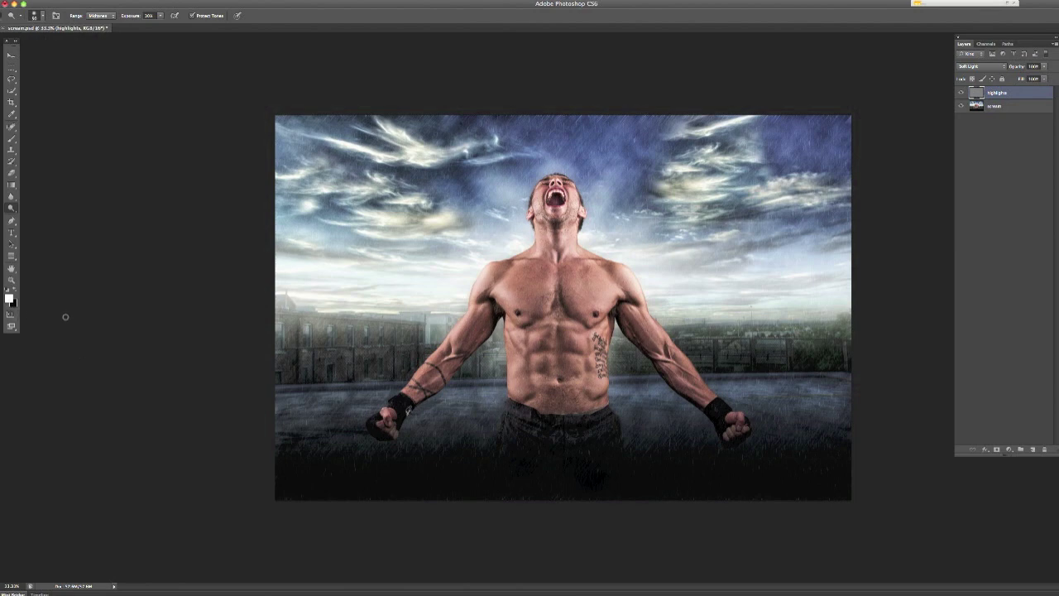
Step: Dodge the bright areas of the man's chest, shoulders and torso on the highlights layer
key("x")
key("x")
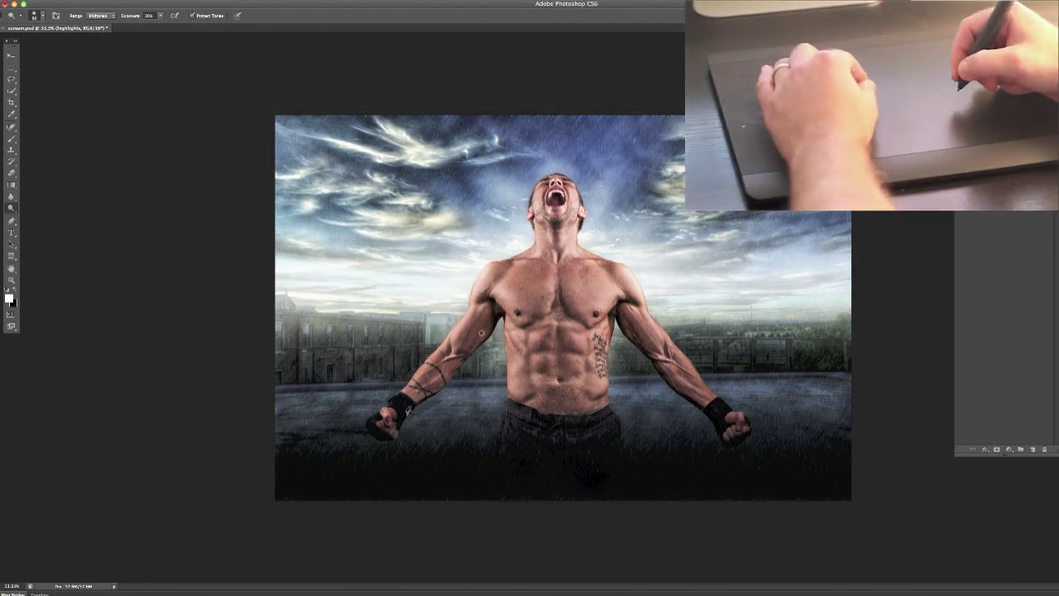
key("super+plus")
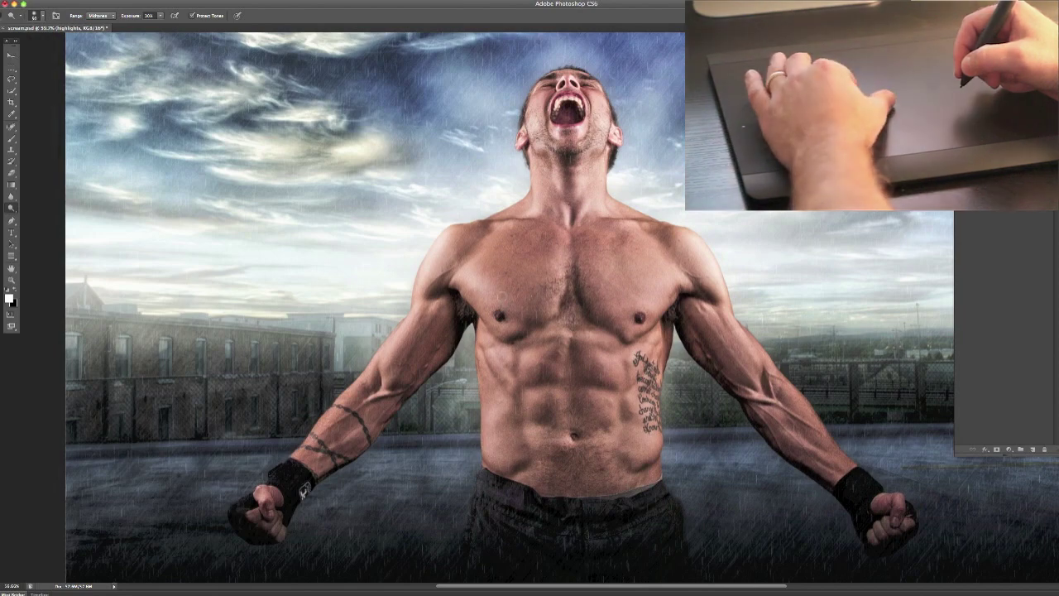
scroll(501, 295, "up", 3)
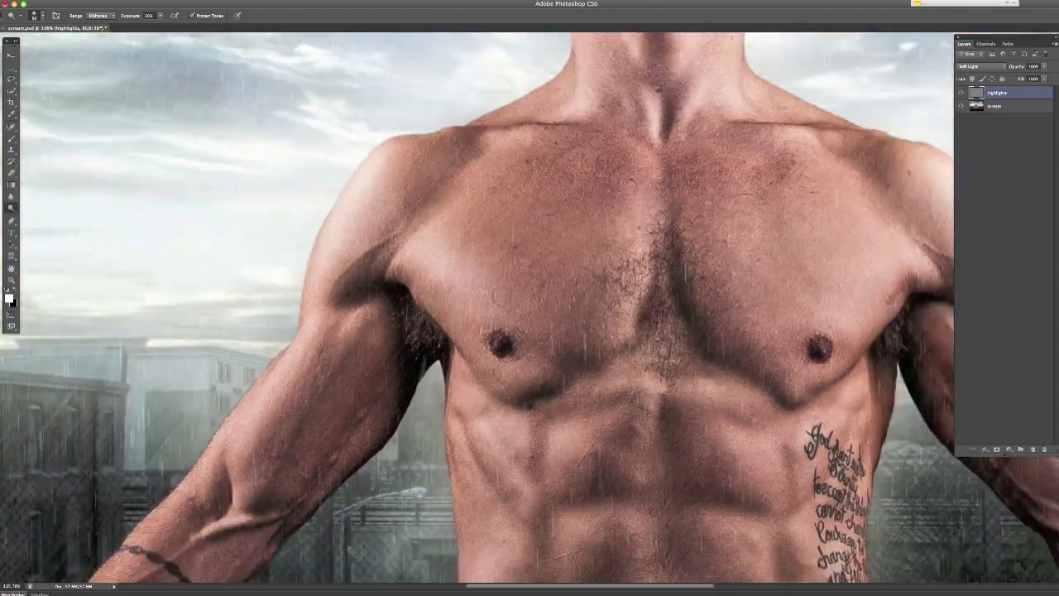
scroll(501, 296, "down", 2)
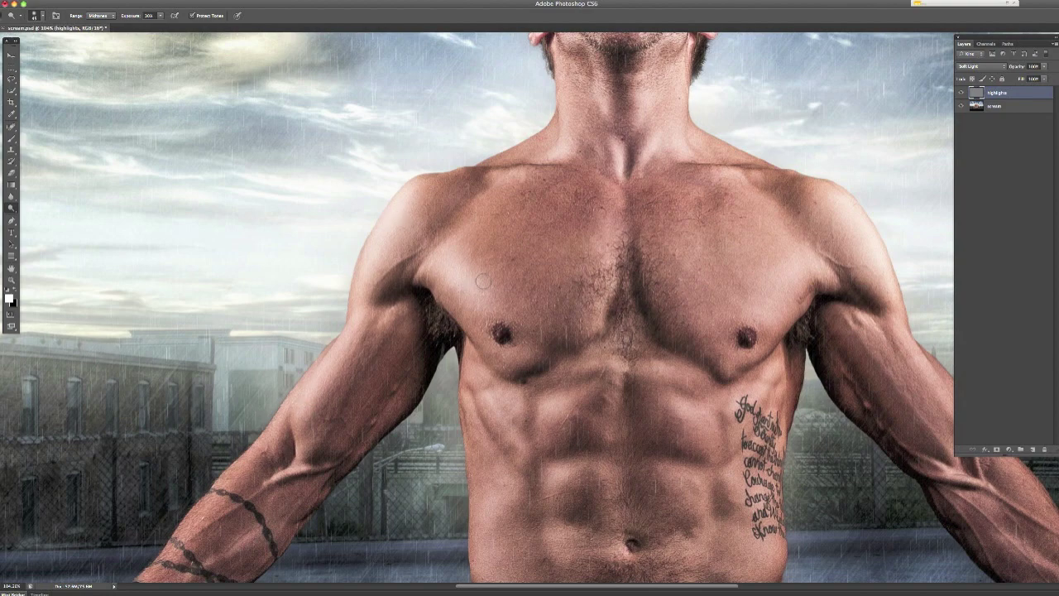
Step: Examine the dodged highlights on the man's body from the face down to the waist and arm
scroll(480, 281, "up", 4)
scroll(487, 284, "down", 4)
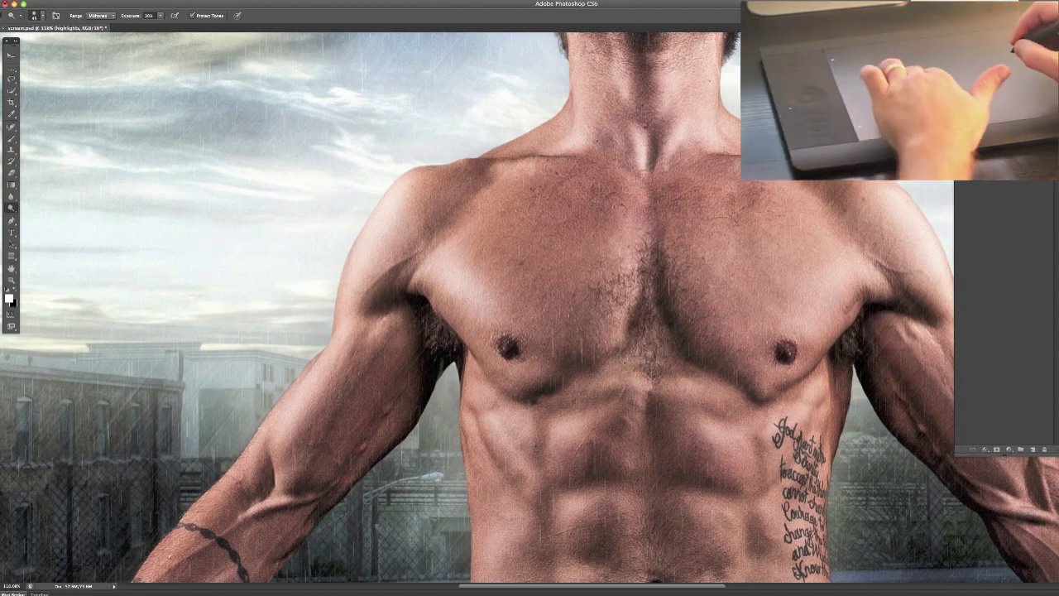
scroll(645, 149, "up", 5)
scroll(647, 181, "up", 10)
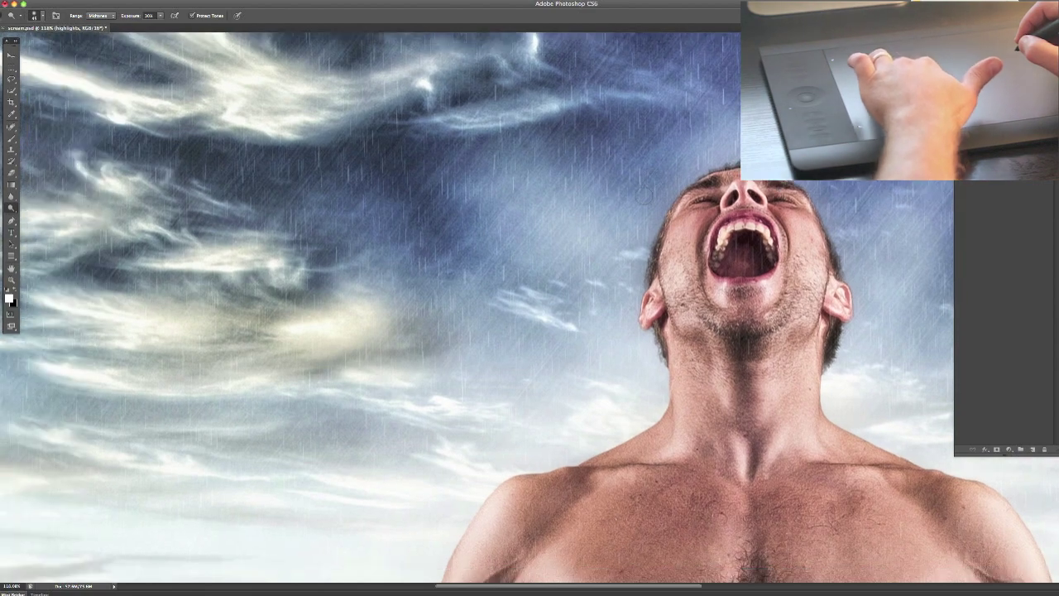
scroll(642, 224, "down", 8)
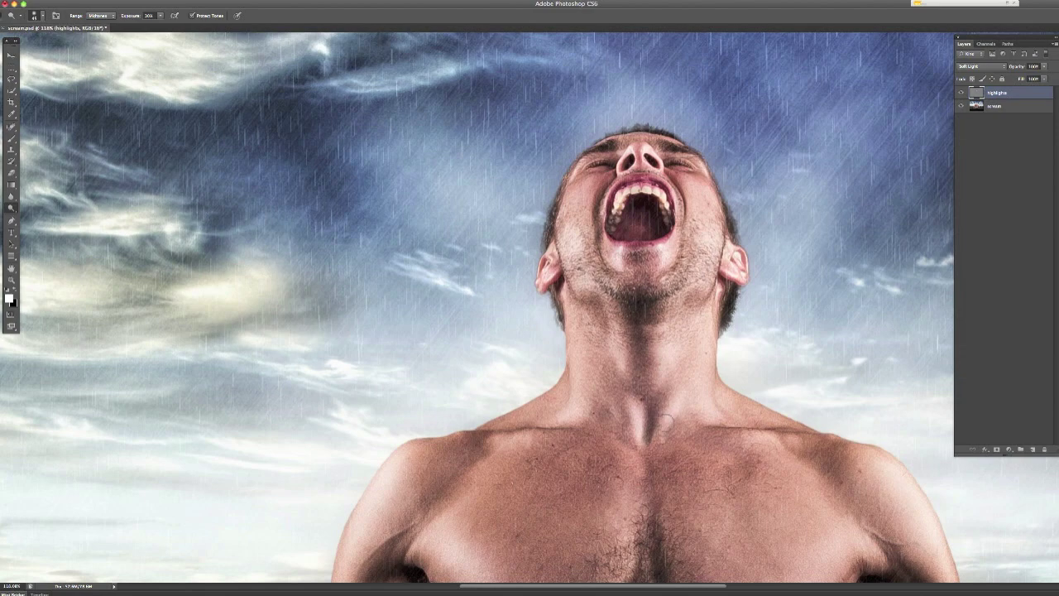
scroll(642, 364, "down", 10)
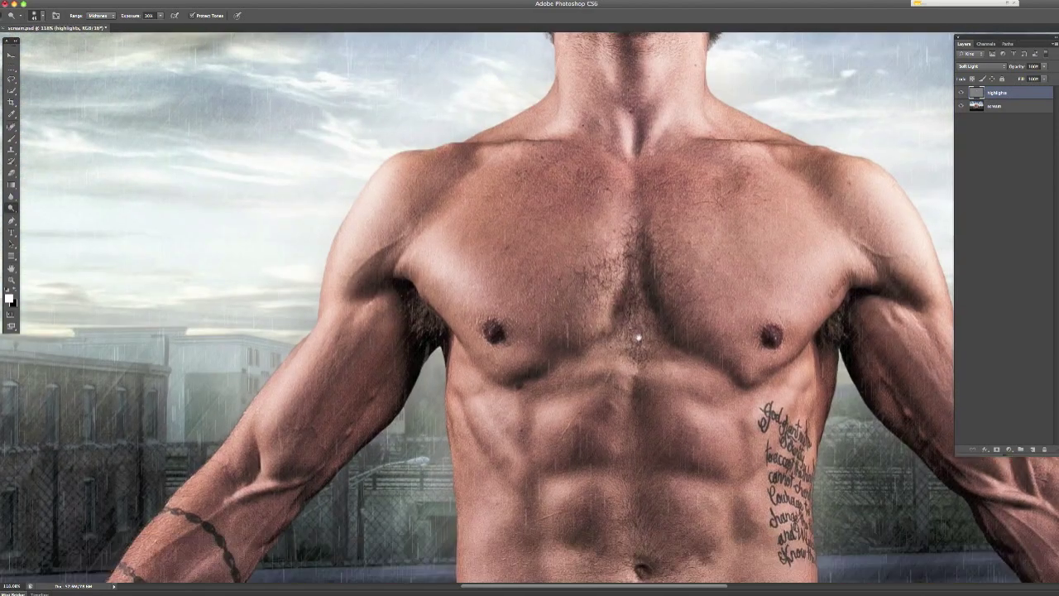
scroll(639, 337, "down", 5)
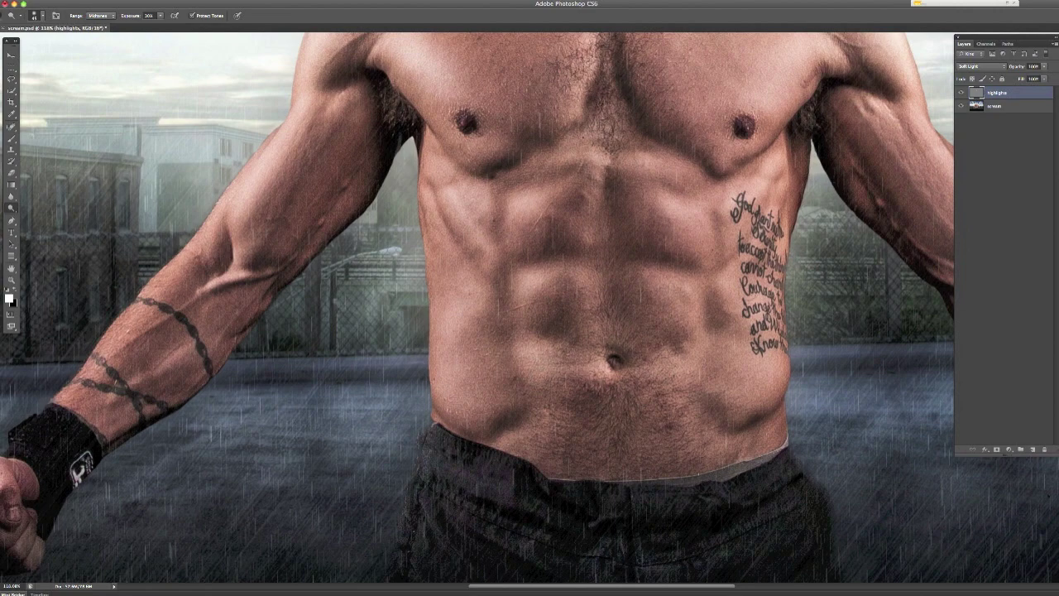
left_click_drag(261, 182, 426, 64)
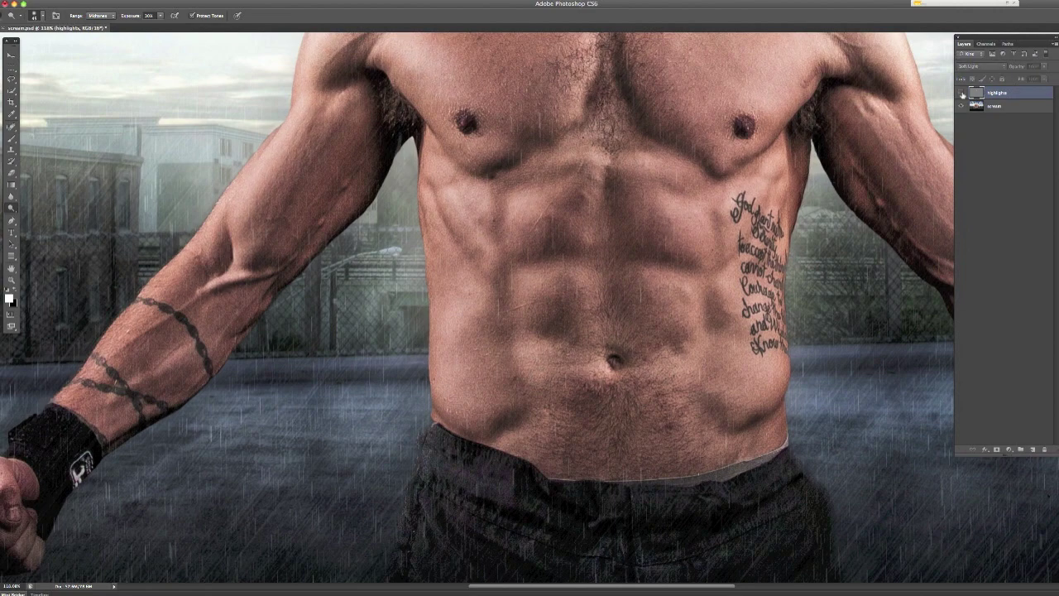
Step: Compare the torso with and without the highlights layer by toggling the layer's visibility
left_click(961, 93)
left_click(961, 94)
left_click(961, 94)
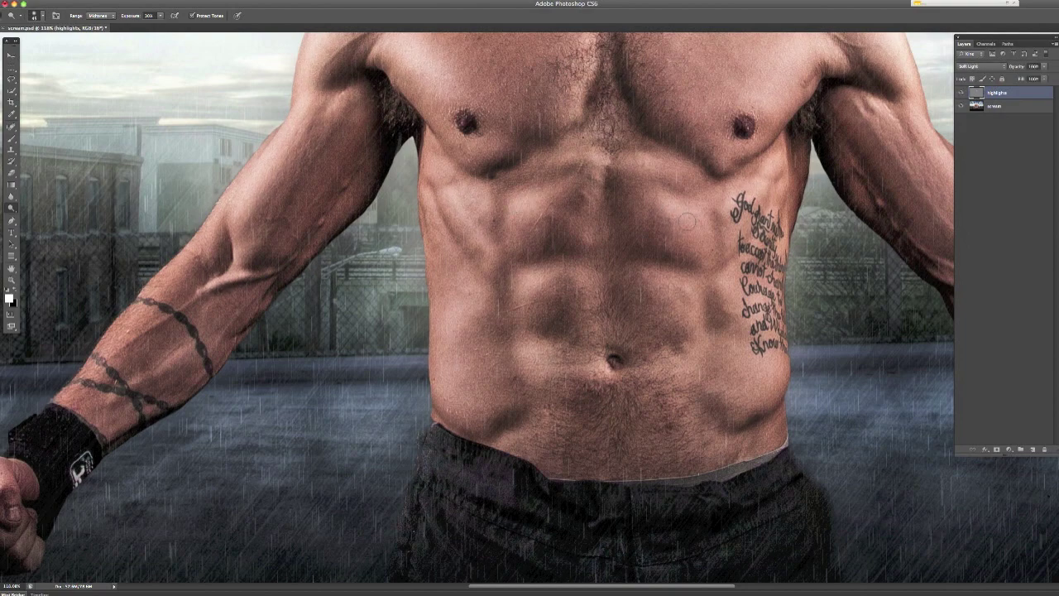
left_click(961, 93)
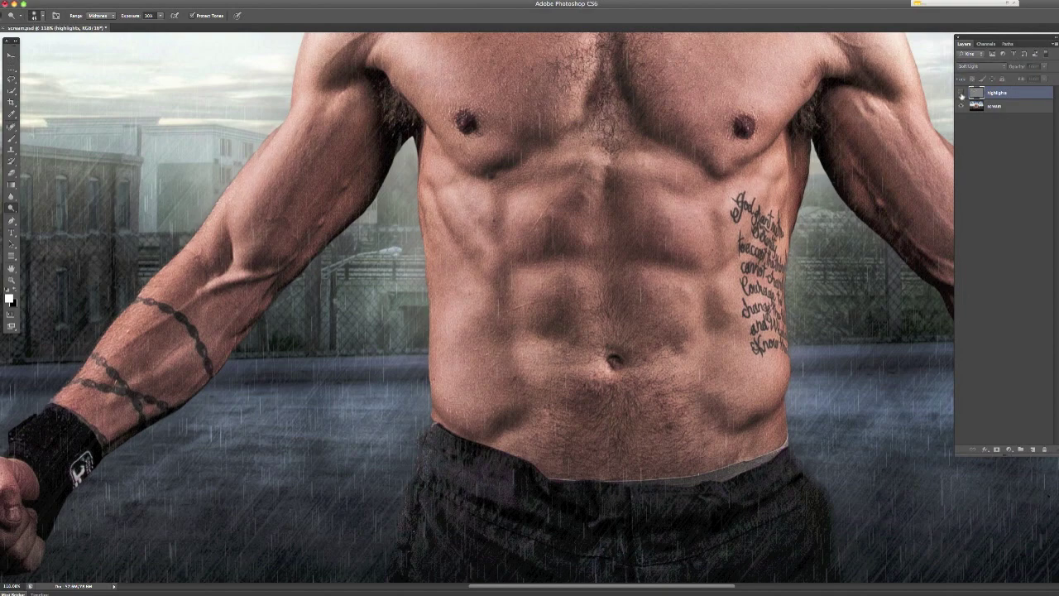
left_click(961, 93)
left_click(961, 94)
left_click(961, 93)
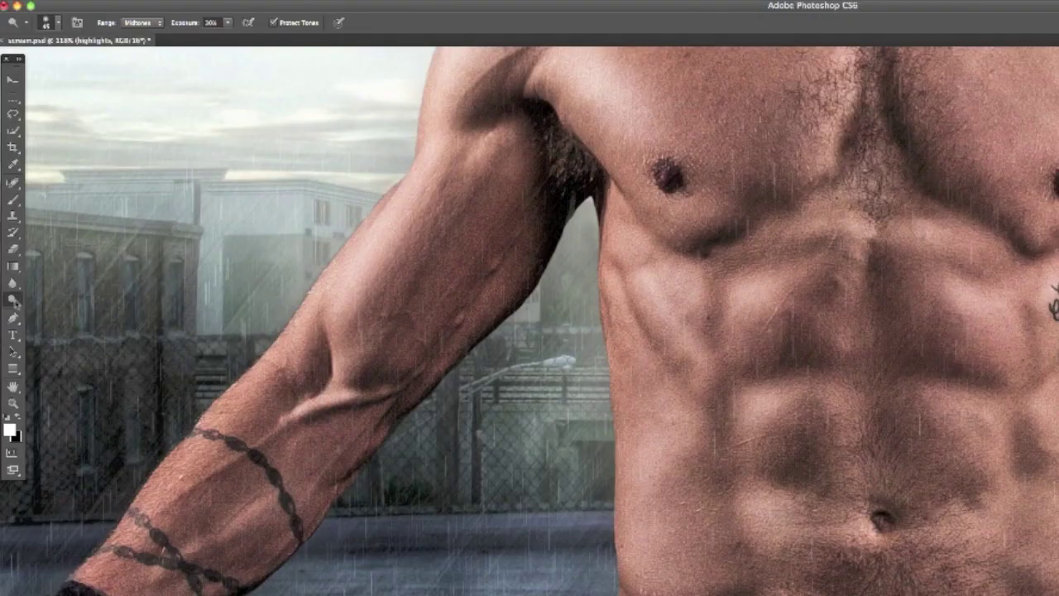
Step: Switch to the Burn tool and create a layer named "shadows" in Overlay mode, filled with 50% gray
left_click_drag(10, 207, 34, 215)
left_click(175, 2)
mouse_move(258, 5)
left_click(357, 6)
type("sha")
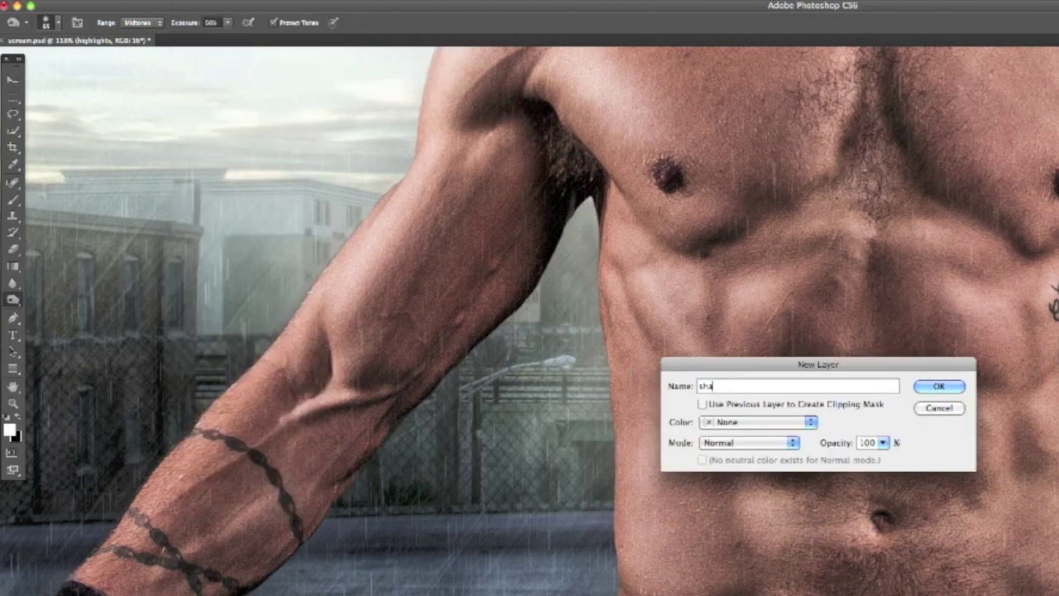
type("dows")
left_click(723, 445)
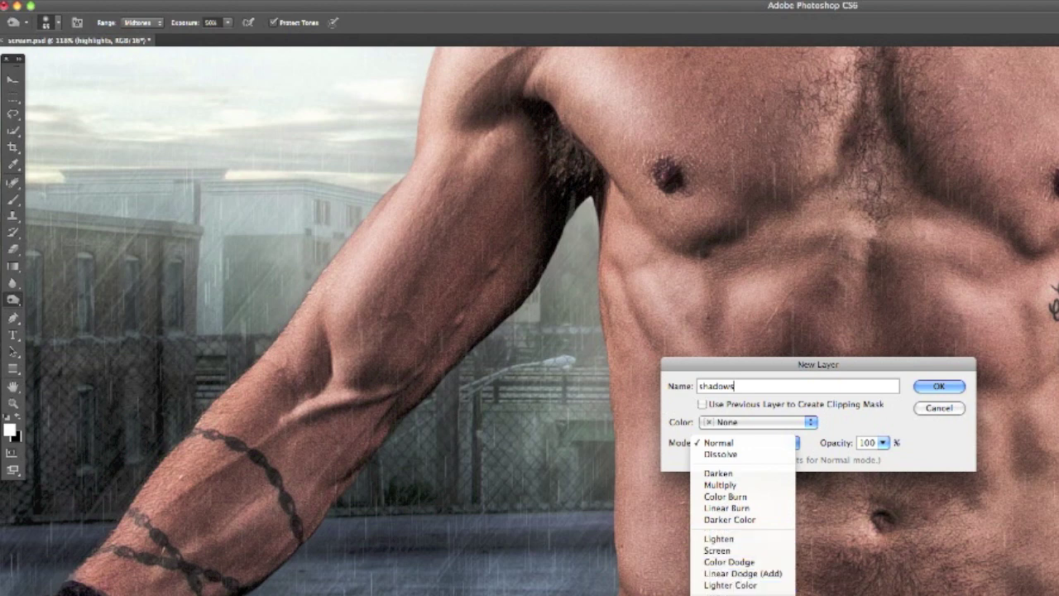
left_click(726, 592)
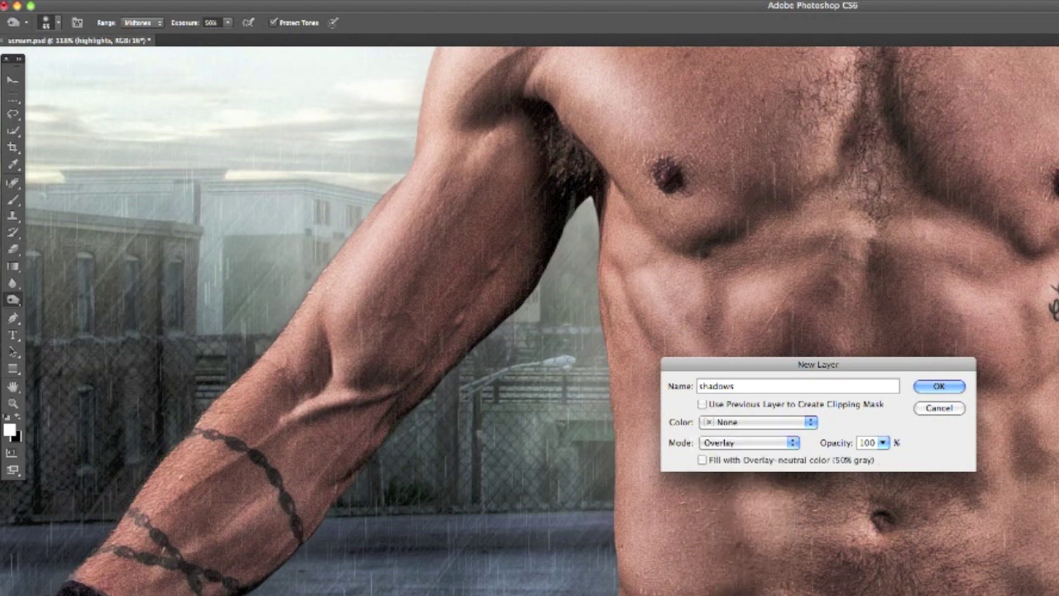
left_click(702, 460)
left_click(939, 386)
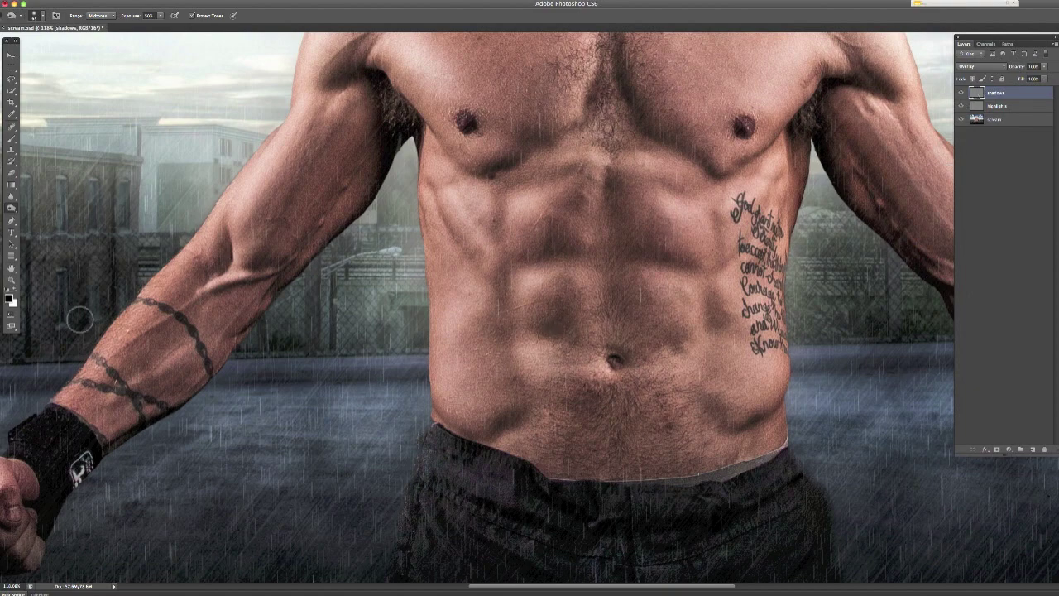
Step: Burn along the upper arm on the shadows layer, and set the Burn tool's exposure to 30%
left_click(15, 298)
mouse_move(240, 192)
left_mouse_down()
mouse_move(279, 210)
mouse_move(303, 170)
left_mouse_up()
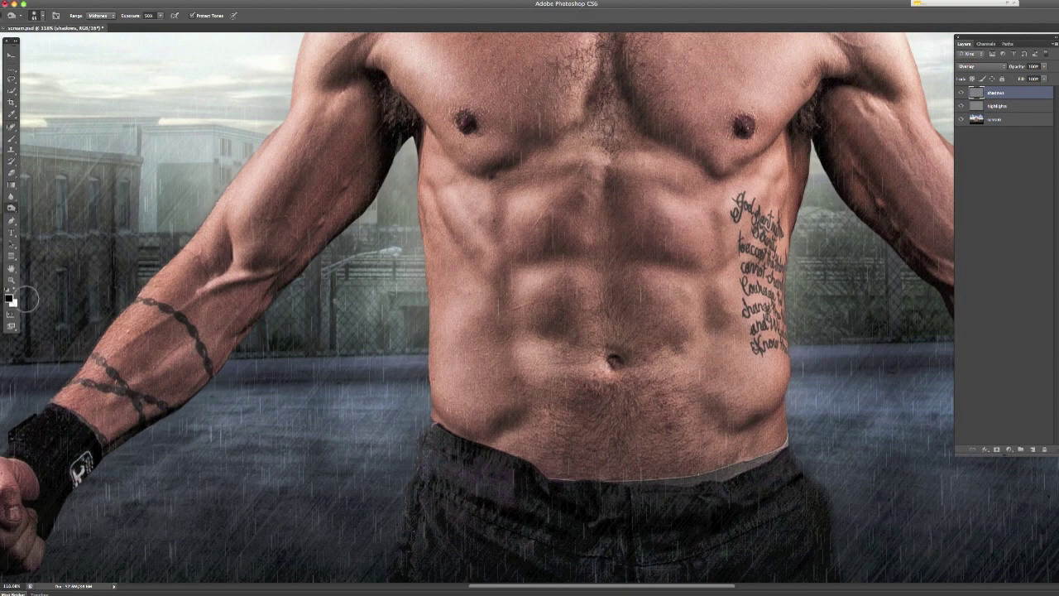
mouse_move(319, 154)
left_mouse_down()
mouse_move(367, 124)
mouse_move(357, 152)
mouse_move(378, 135)
left_mouse_up()
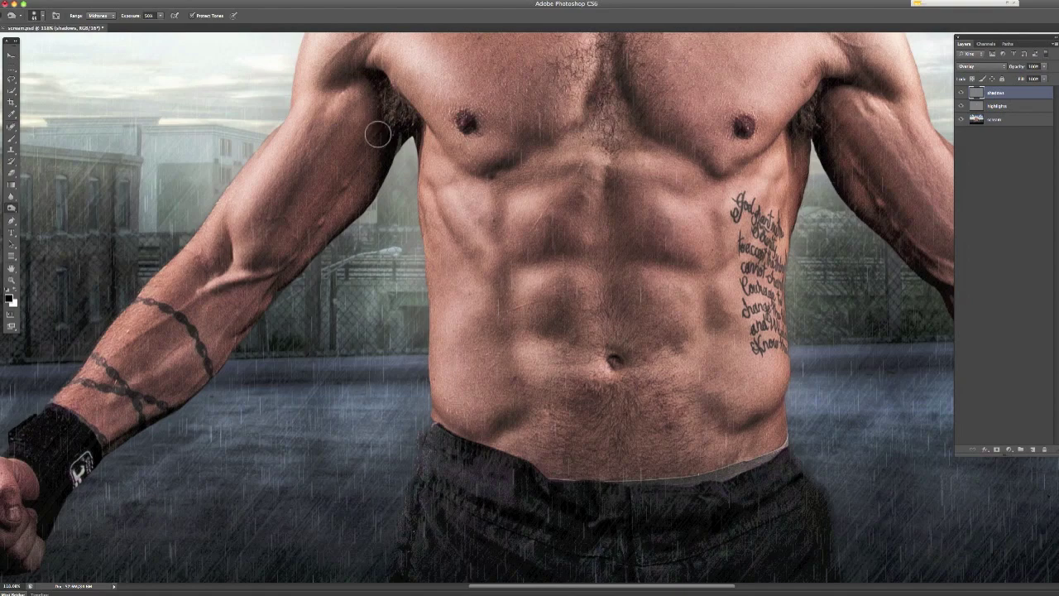
left_click(149, 15)
type("30")
key("Return")
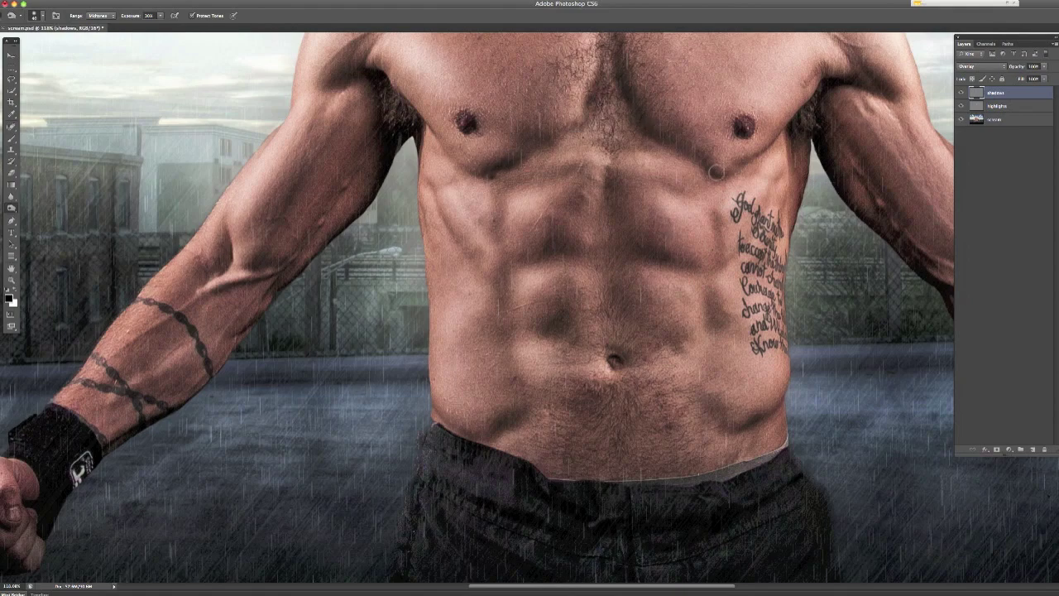
Step: Burn the dark muscle contours of the chest, abdomen, neck and face on the shadows layer
scroll(597, 137, "up", 5)
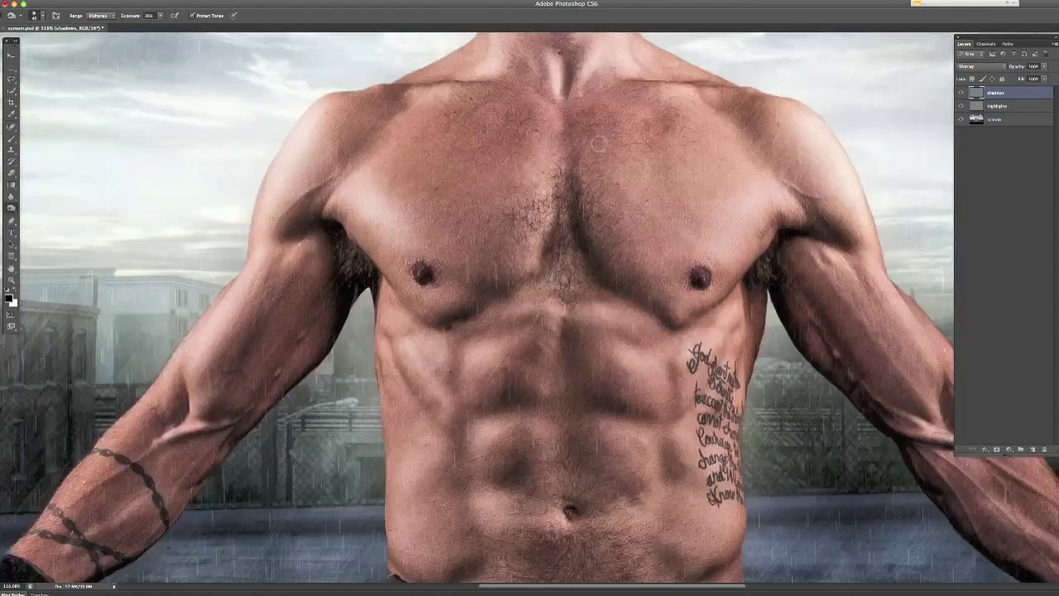
scroll(597, 144, "left", 2)
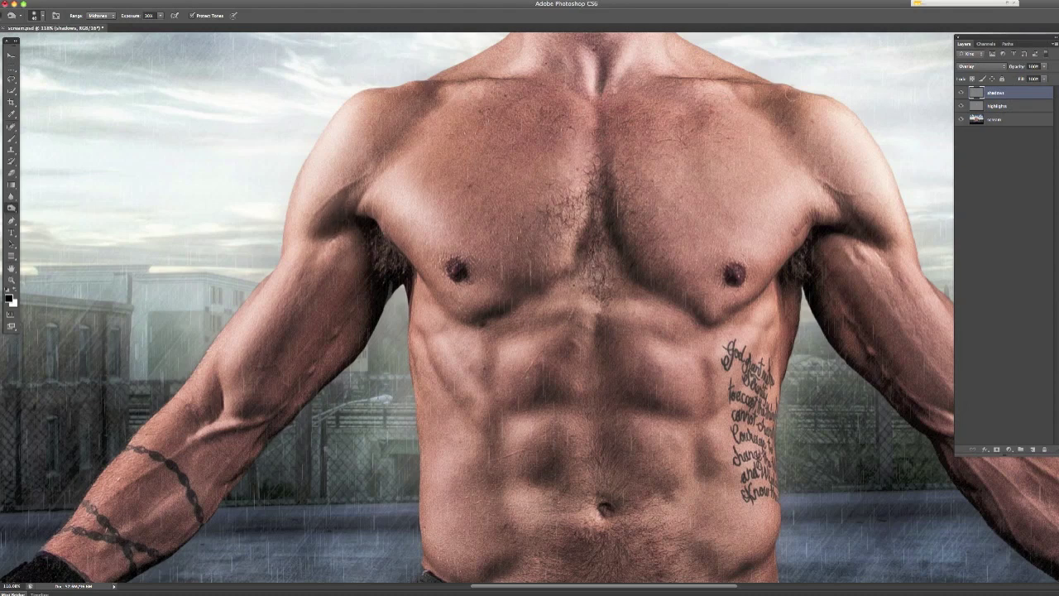
scroll(649, 220, "up", 10)
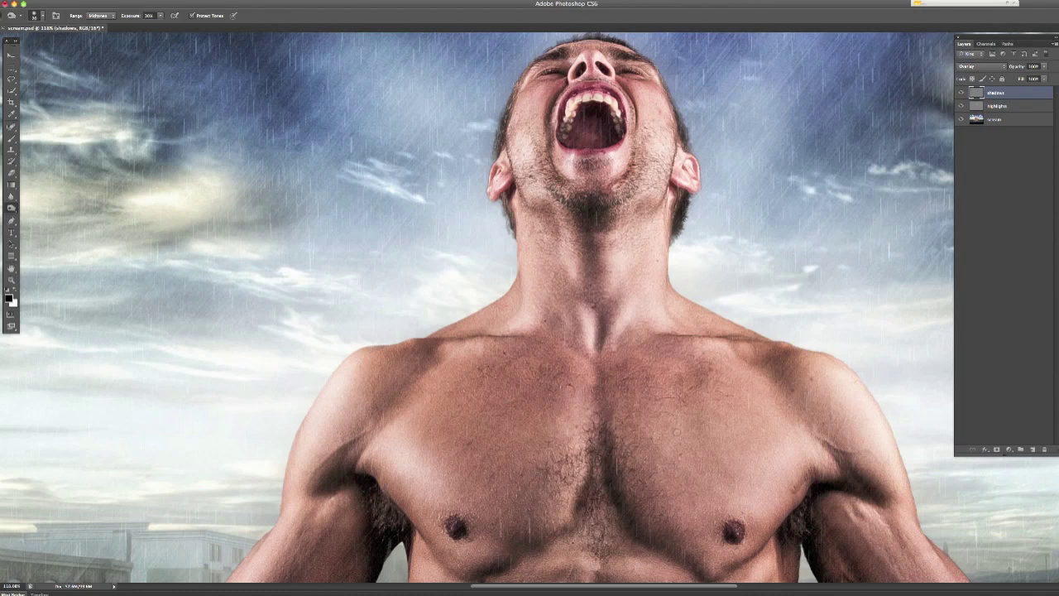
scroll(675, 432, "up", 5)
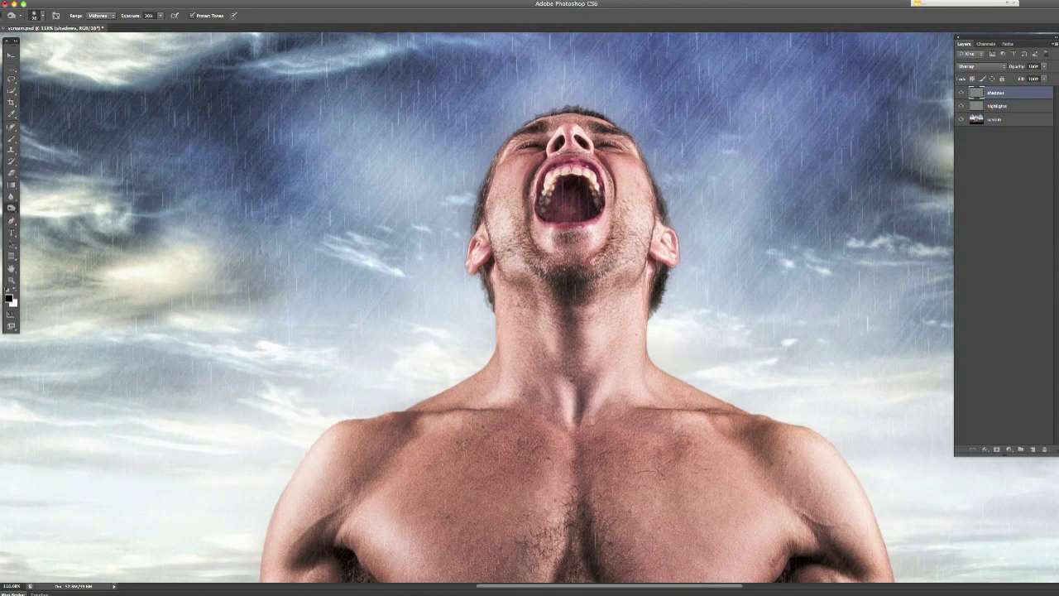
scroll(529, 306, "up", 1)
scroll(530, 306, "down", 10)
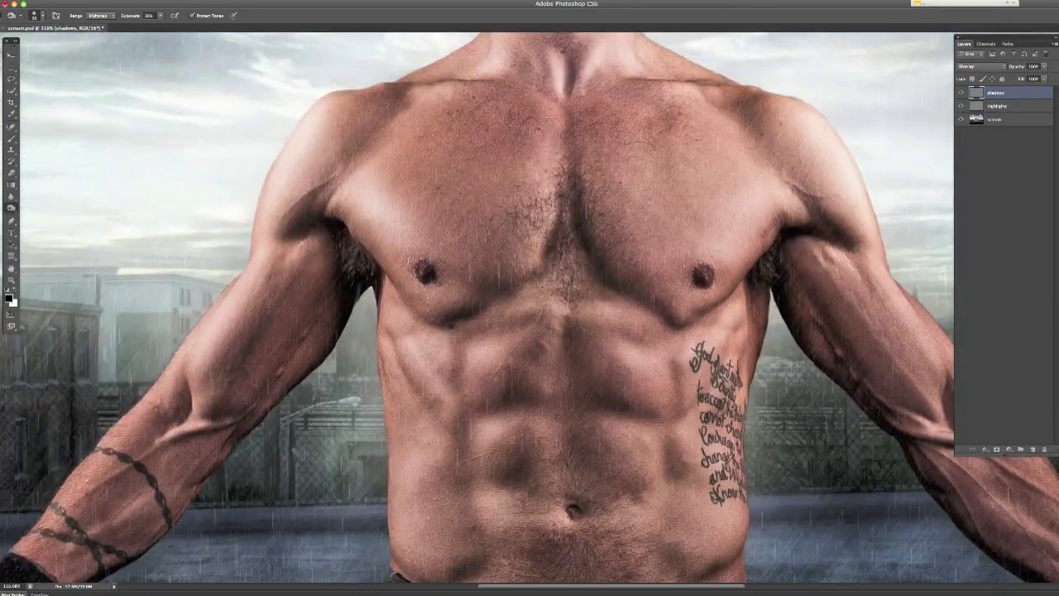
Step: Compare the whole image with and without the shadows and highlights layers, and hide both layers
scroll(350, 447, "down", 6)
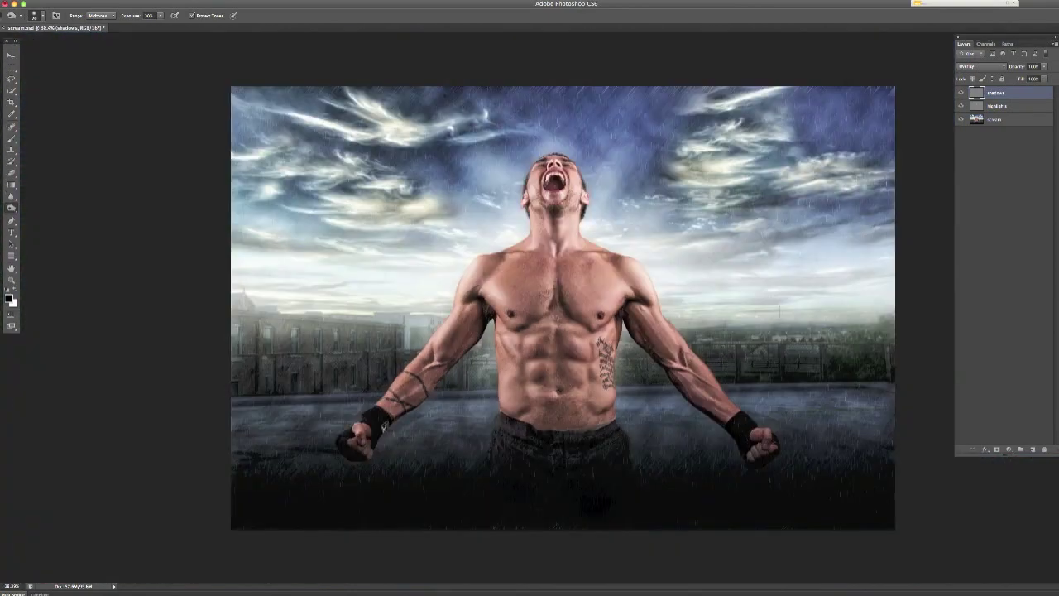
scroll(349, 447, "down", 1)
left_click(961, 92)
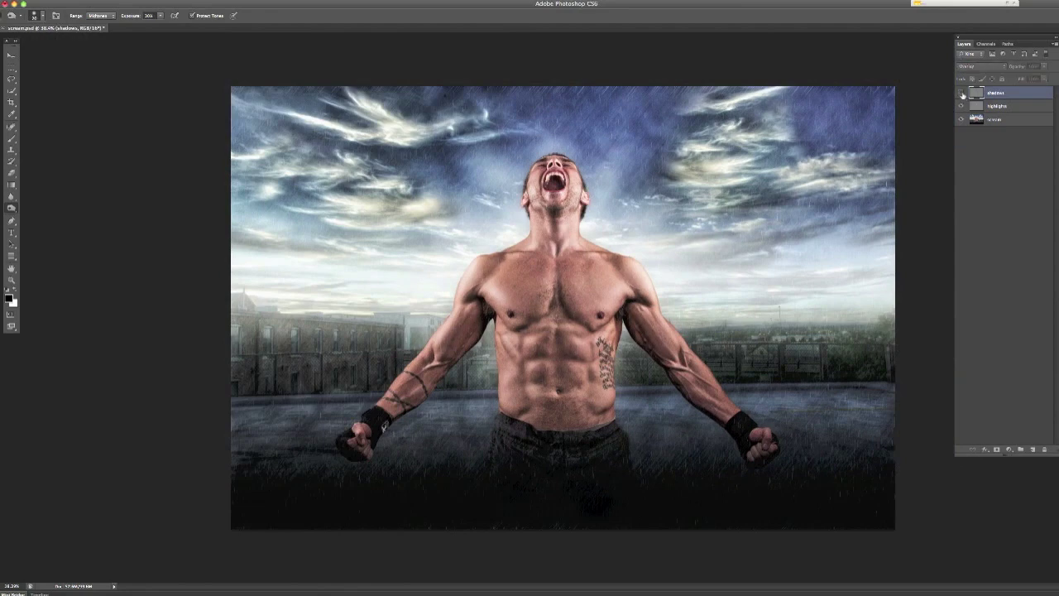
left_click(961, 93)
left_click(961, 93)
left_click(961, 92)
left_click(961, 105)
left_click(961, 105)
left_click(961, 106)
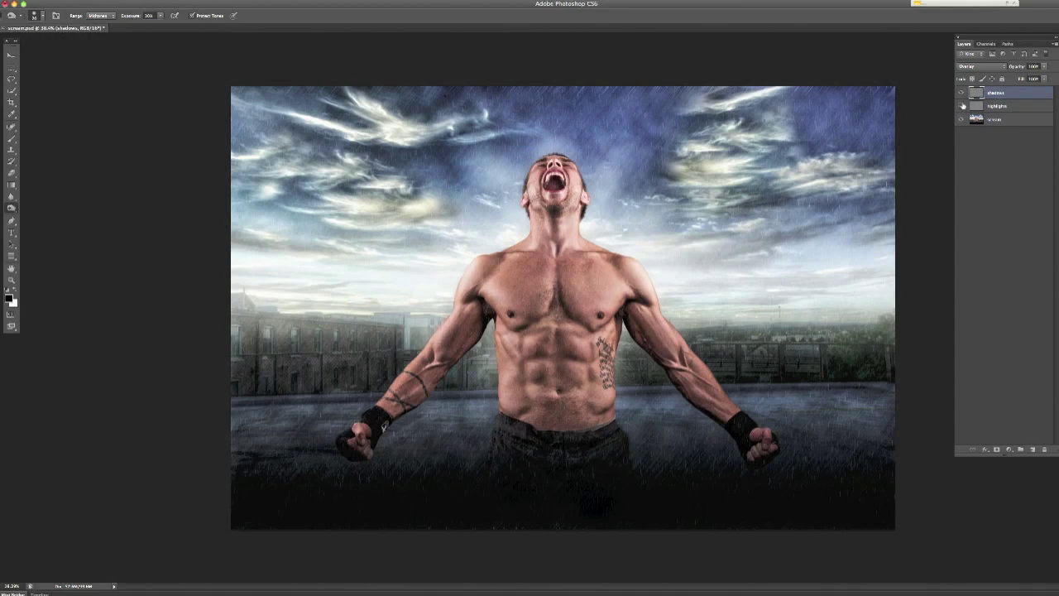
left_click(962, 94)
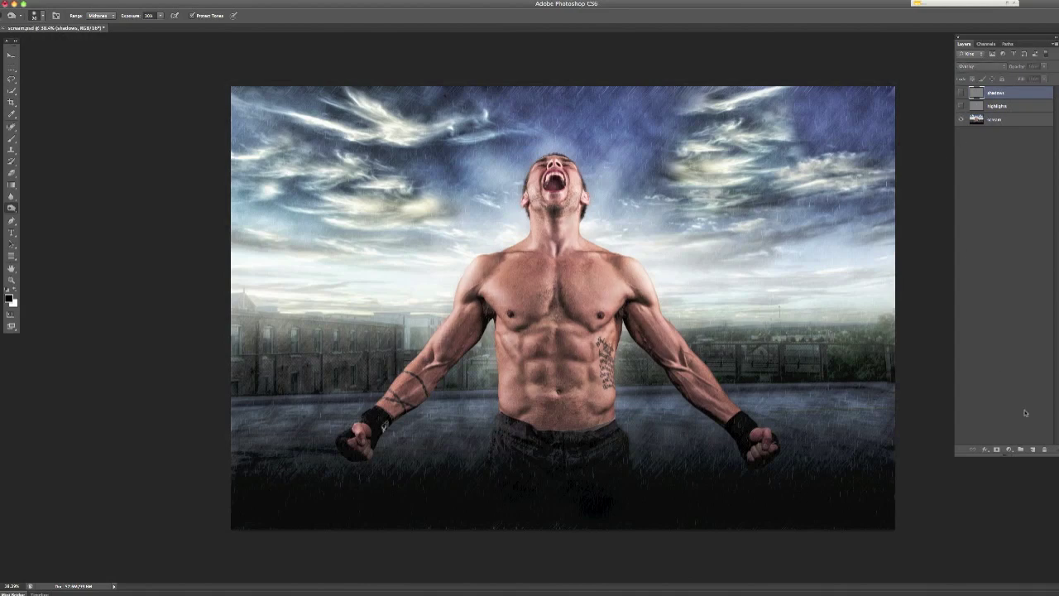
Step: Create a layer group, move the shadows and highlights layers into it, and collapse the group
left_click(1020, 449)
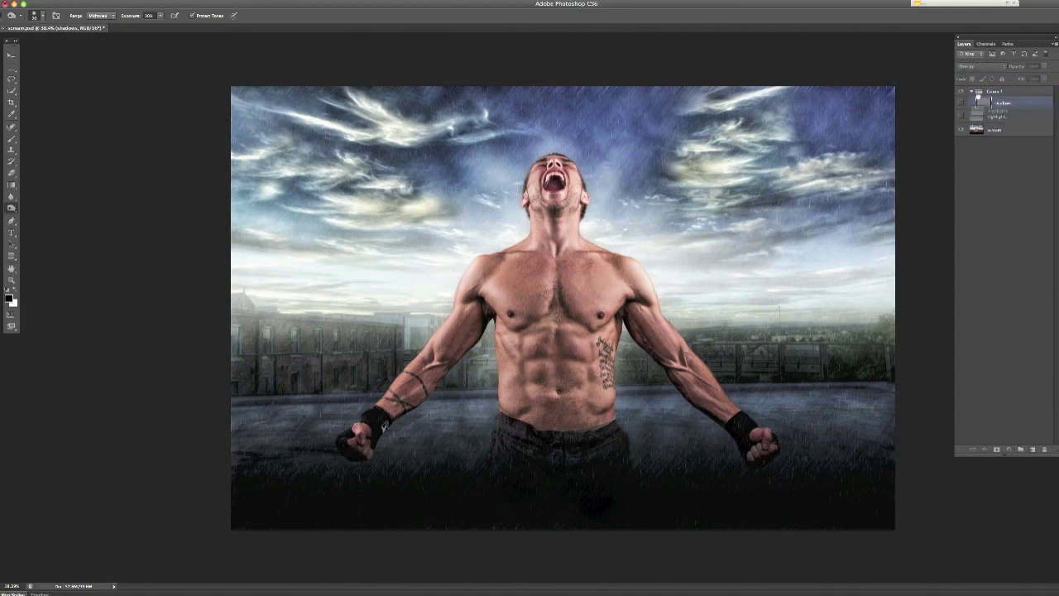
left_click_drag(980, 116, 973, 101)
left_click(971, 91)
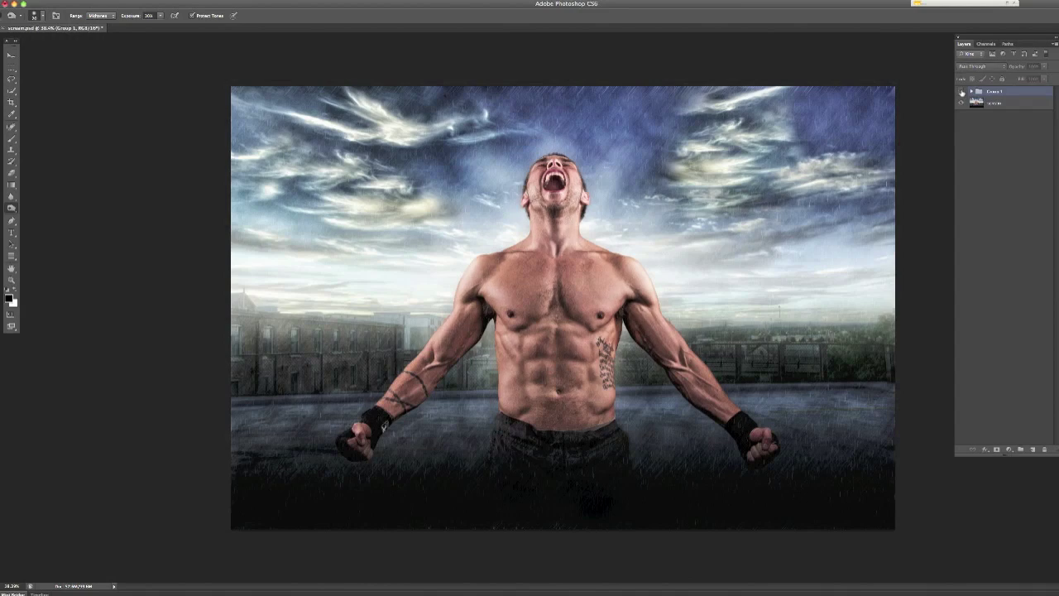